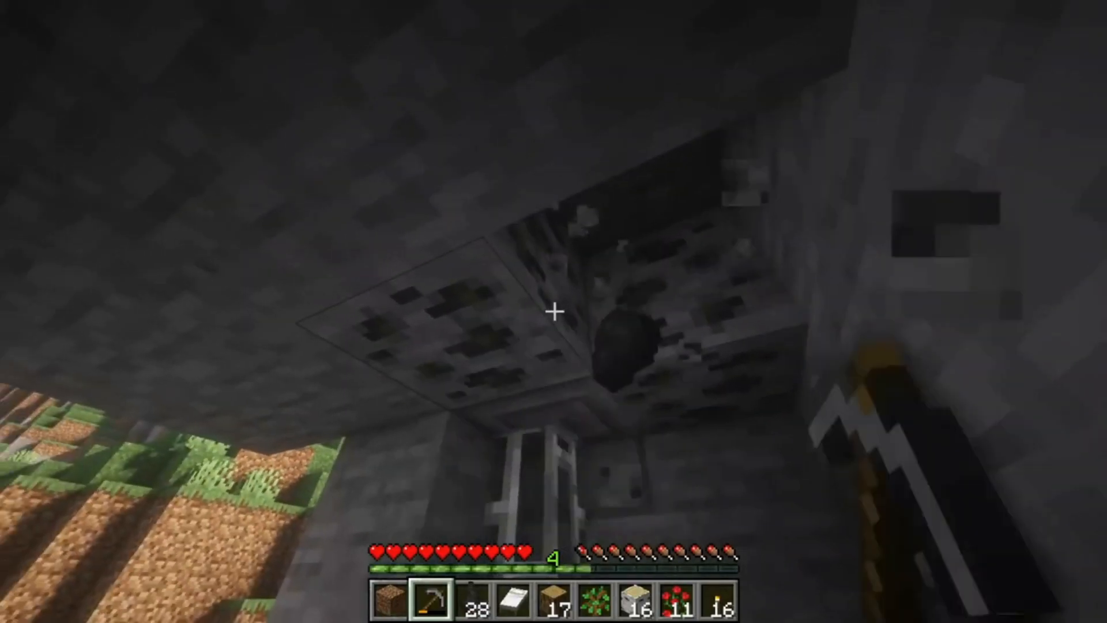
pyautogui.click(554, 311)
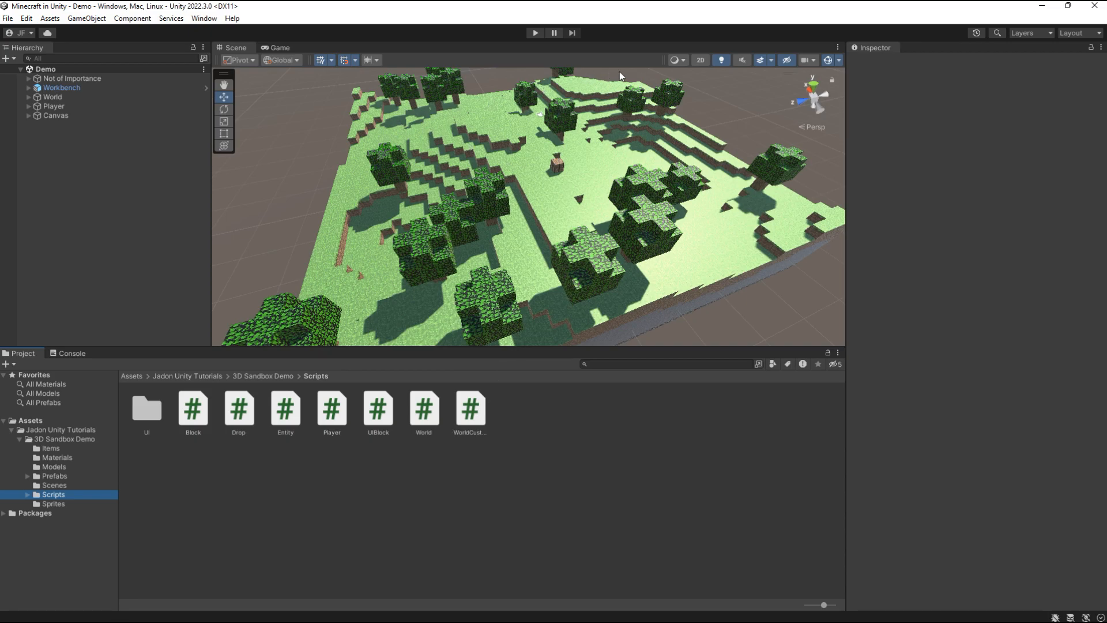
pyautogui.press('Down')
pyautogui.click(454, 409)
pyautogui.click(484, 410)
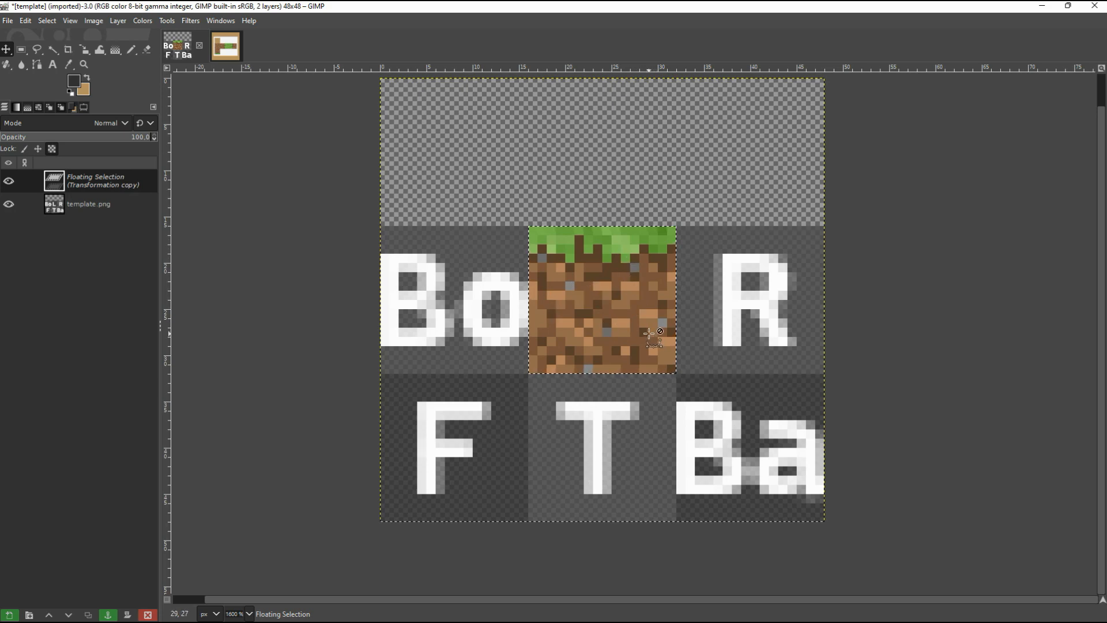
pyautogui.moveTo(644, 333); pyautogui.dragTo(792, 333)
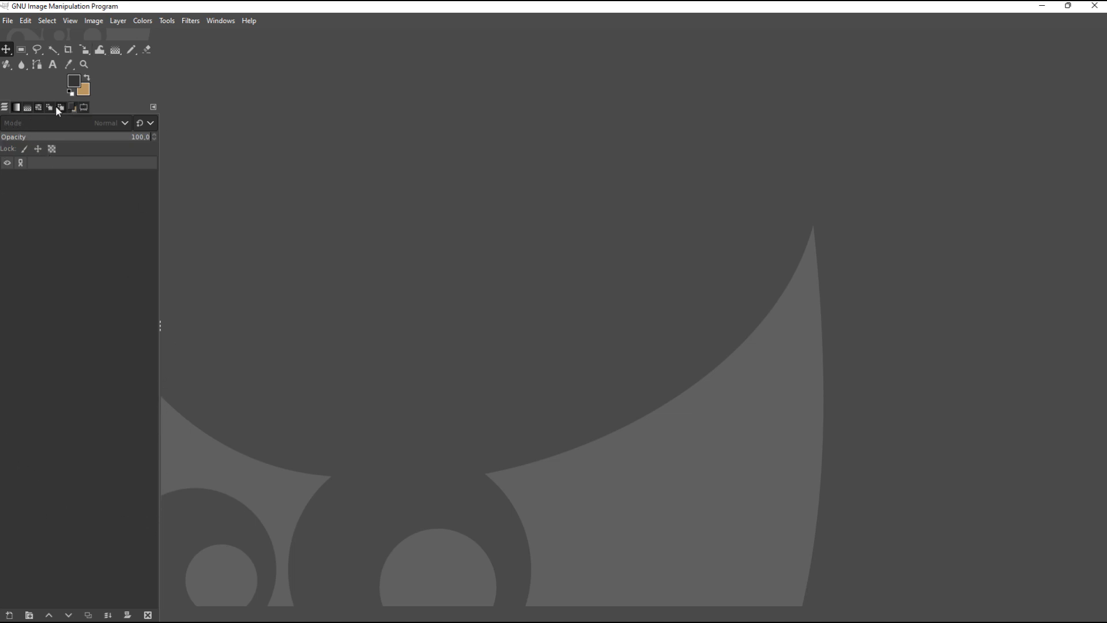
pyautogui.click(166, 21)
pyautogui.moveTo(257, 37)
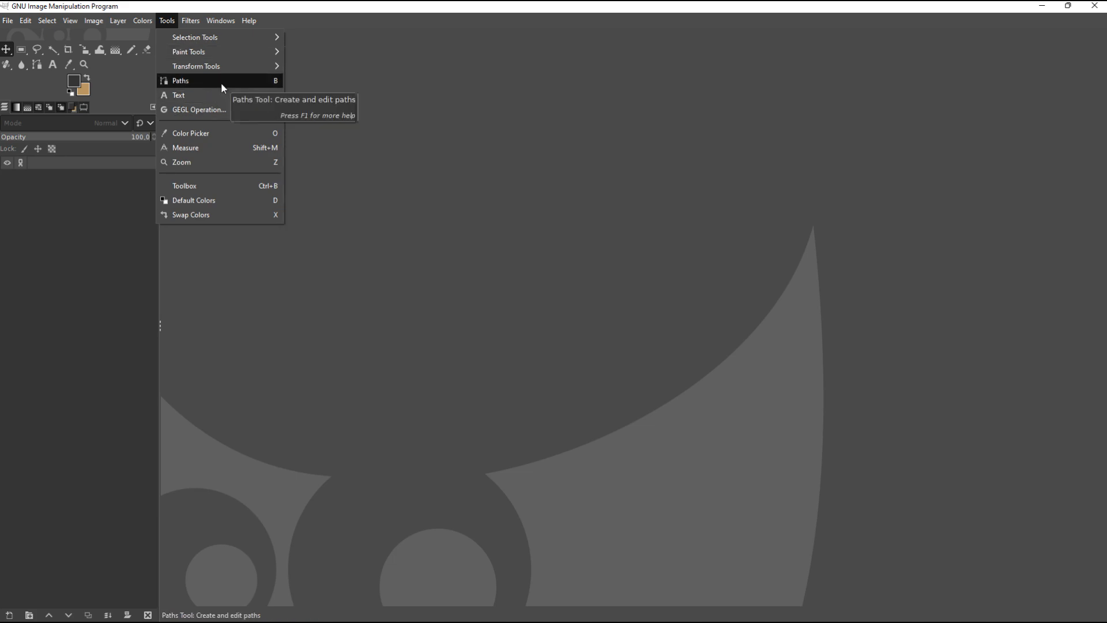
pyautogui.click(84, 106)
pyautogui.click(5, 107)
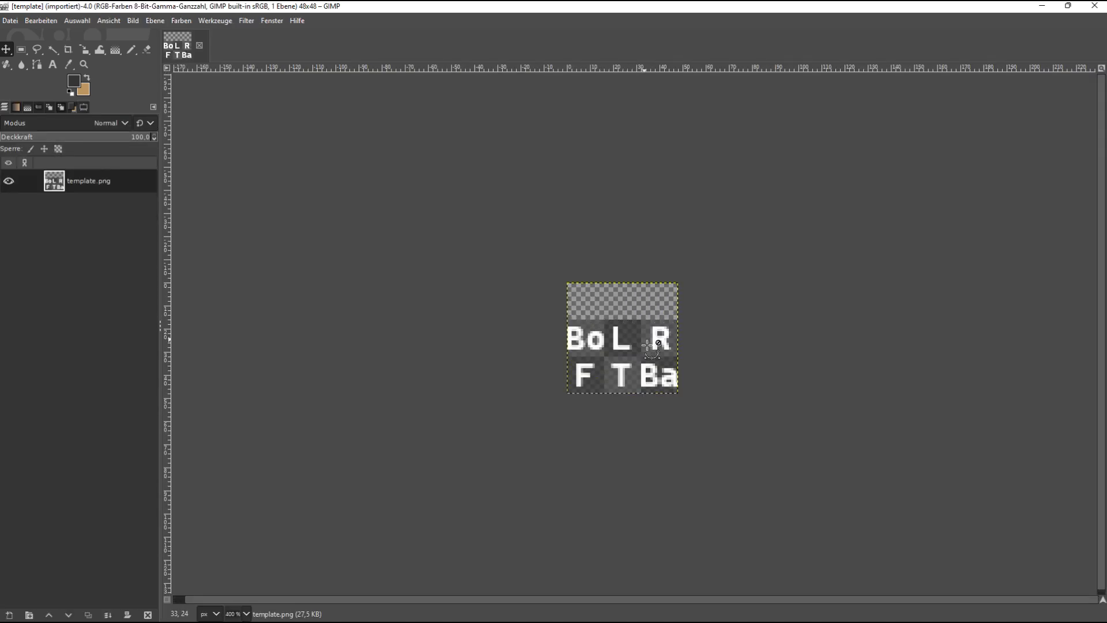
# Step: Create a new blank image 1000 px wide and 1000 px high
pyautogui.scroll(3, 659, 326)
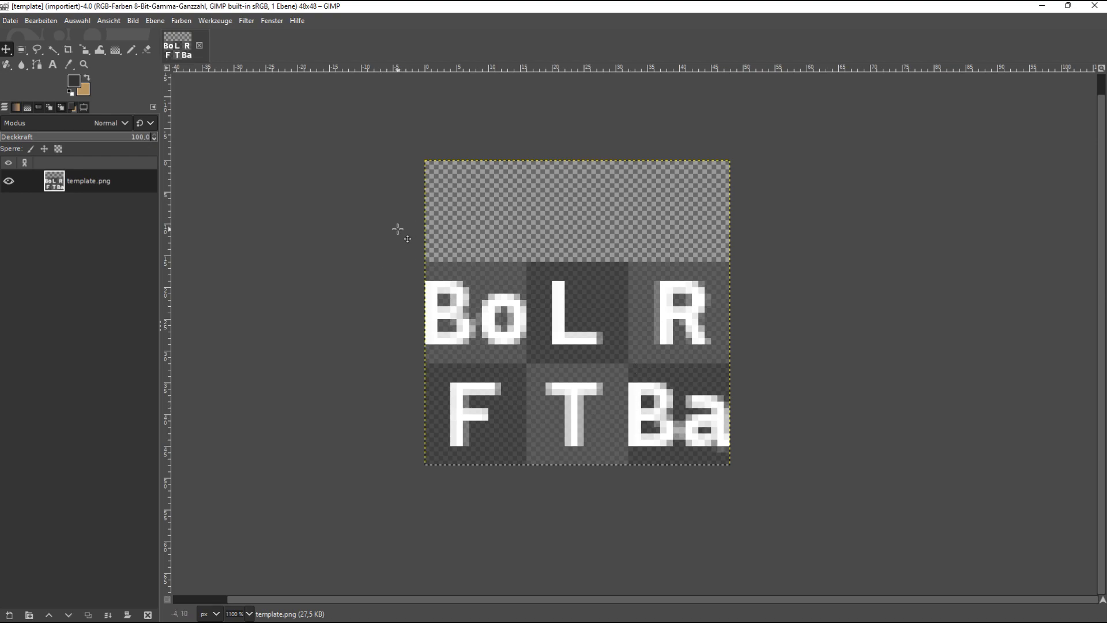
pyautogui.hotkey('ctrl', 'n')
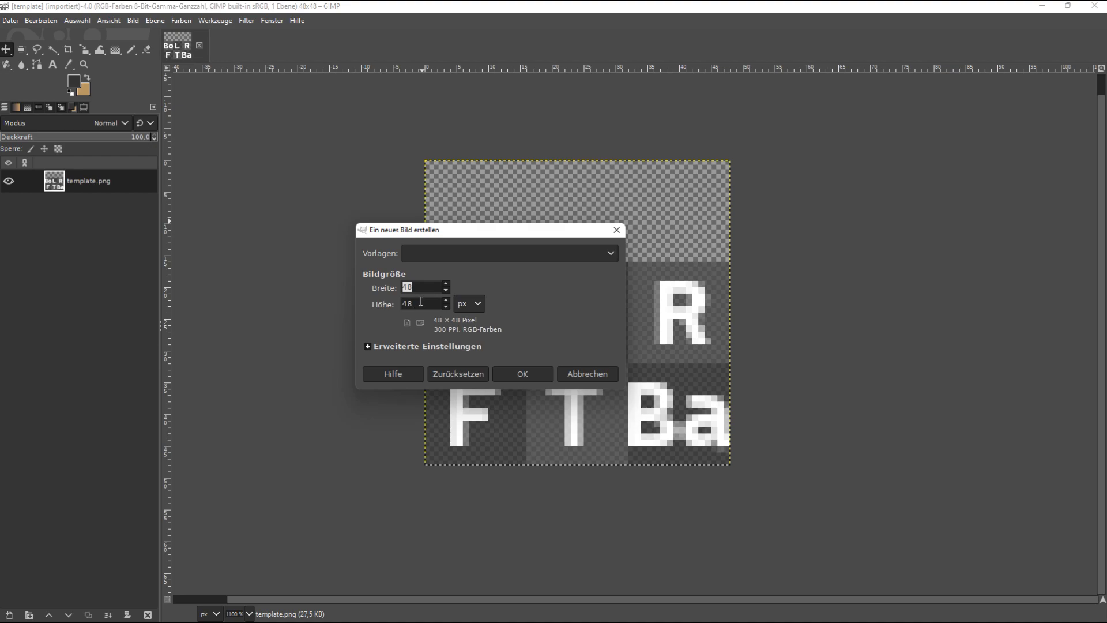
pyautogui.press('Tab')
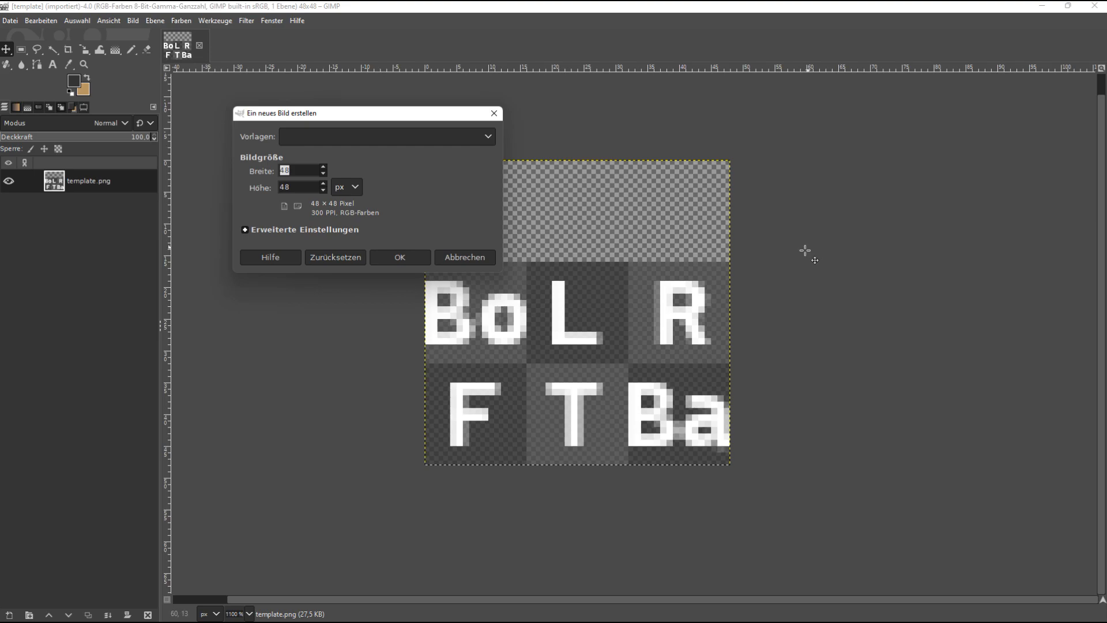
pyautogui.moveTo(299, 186); pyautogui.dragTo(273, 183)
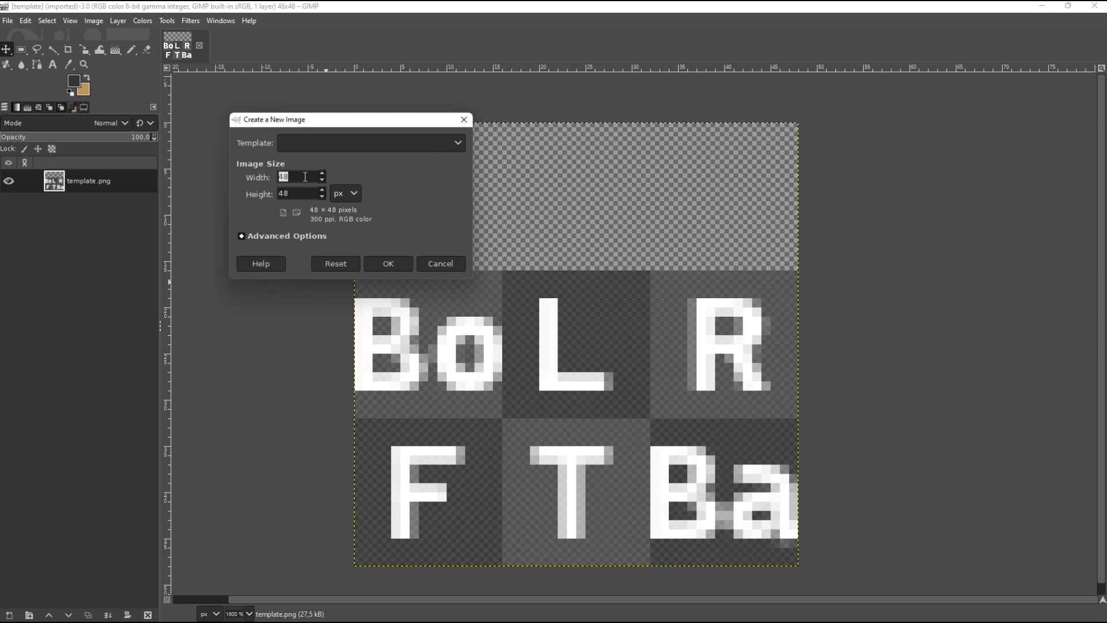
pyautogui.write('1000')
pyautogui.press('Tab')
pyautogui.write('1000')
pyautogui.press('Return')
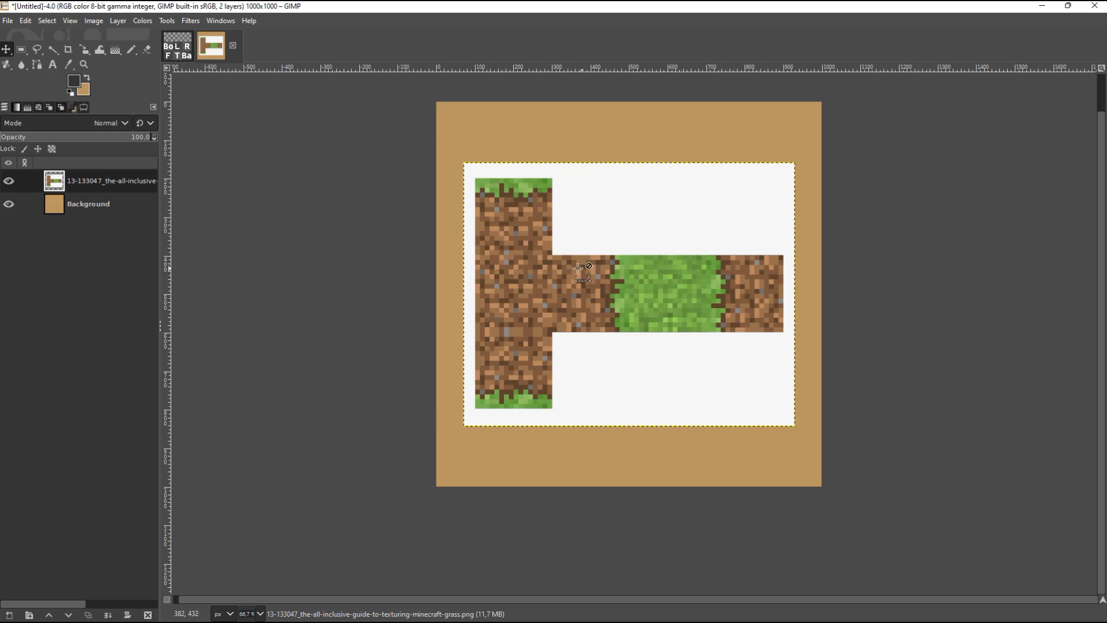
# Step: Select the square grass-and-dirt side face at the upper end of the texture reference, about 199 × 199 px
pyautogui.scroll(2, 578, 271)
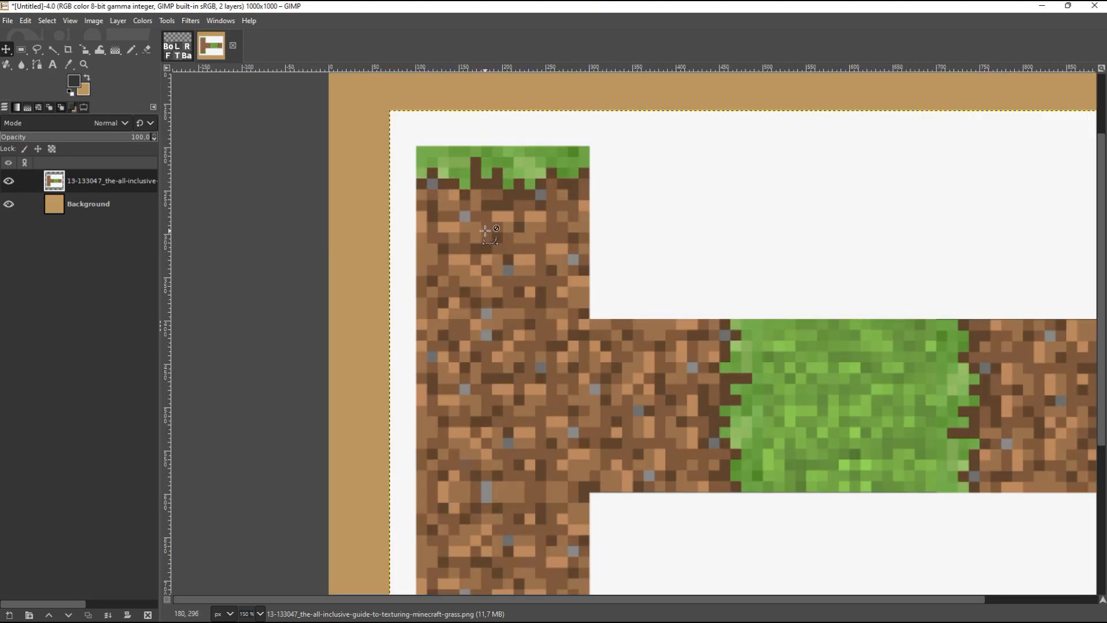
pyautogui.scroll(1, 476, 217)
pyautogui.scroll(1, 493, 211)
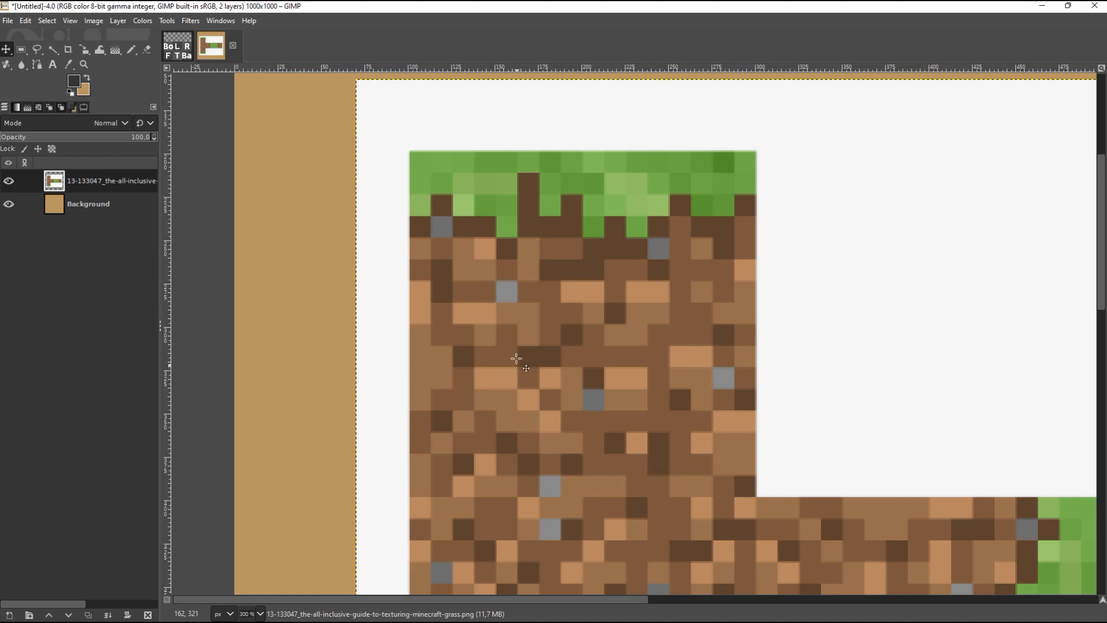
pyautogui.press('r')
pyautogui.moveTo(408, 150); pyautogui.dragTo(754, 495)
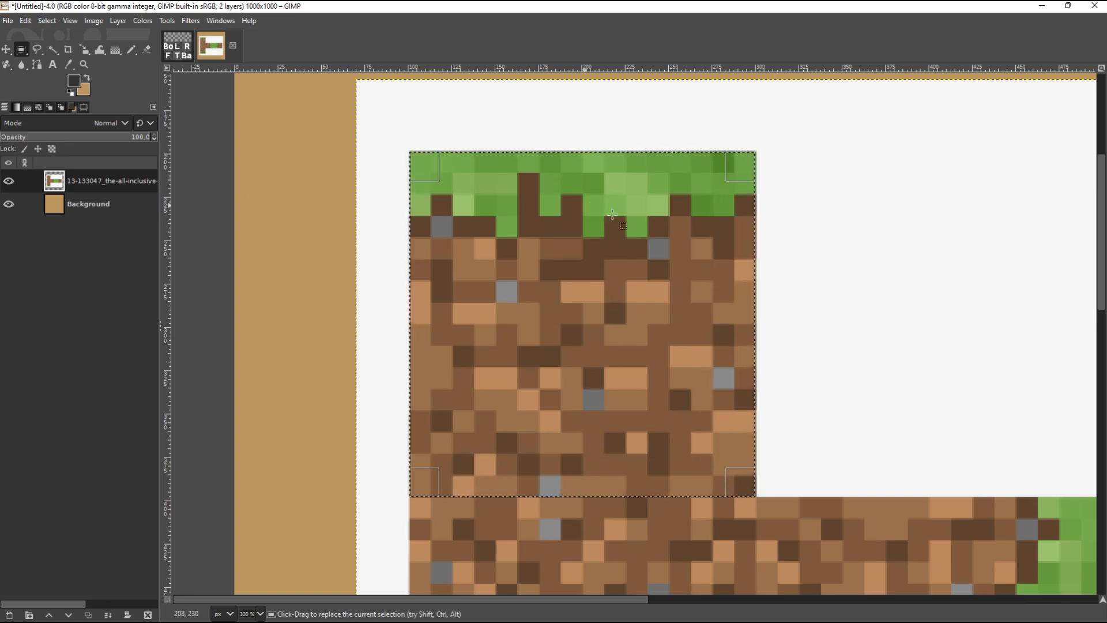
# Step: Scale the selected side face to 16 × 16 px with interpolation set to None
pyautogui.hotkey('shift', 's')
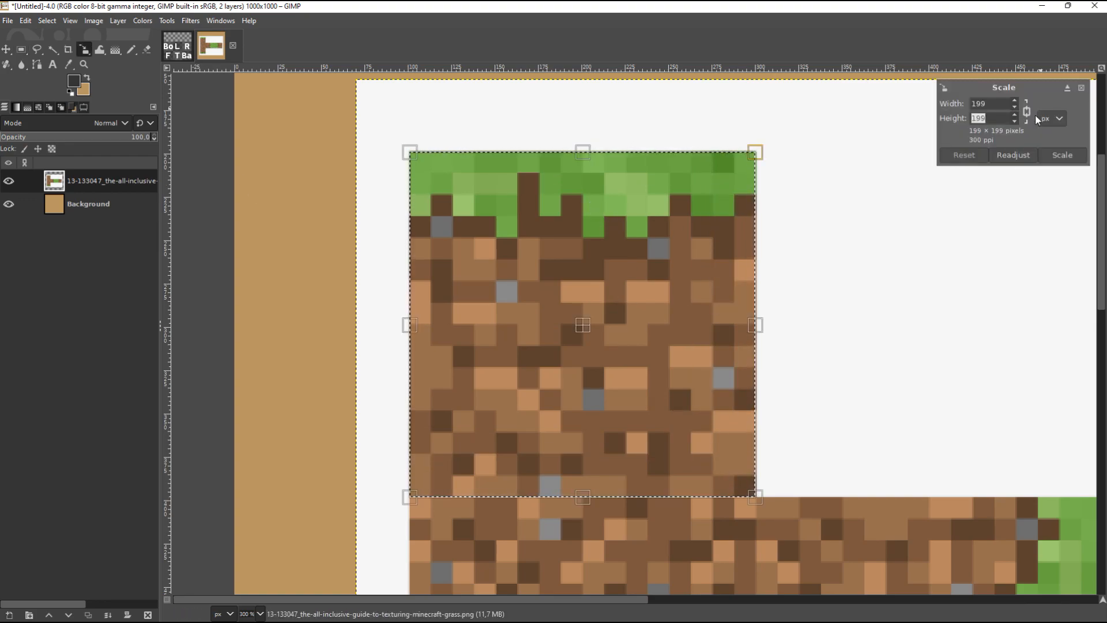
pyautogui.write('16')
pyautogui.press('Tab')
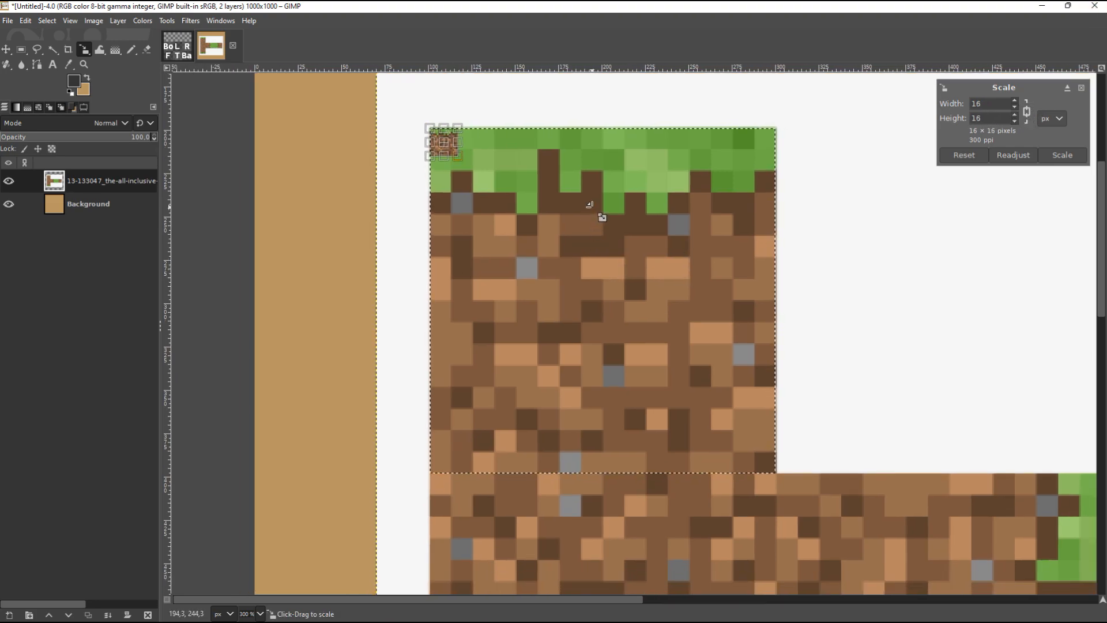
pyautogui.click(83, 106)
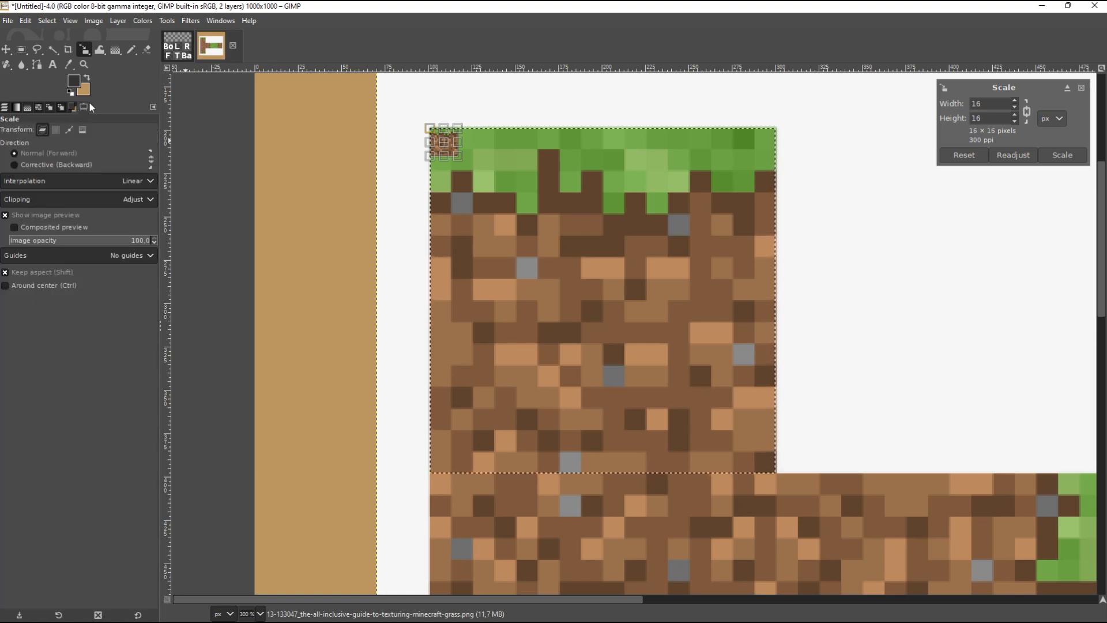
pyautogui.click(129, 182)
pyautogui.click(82, 198)
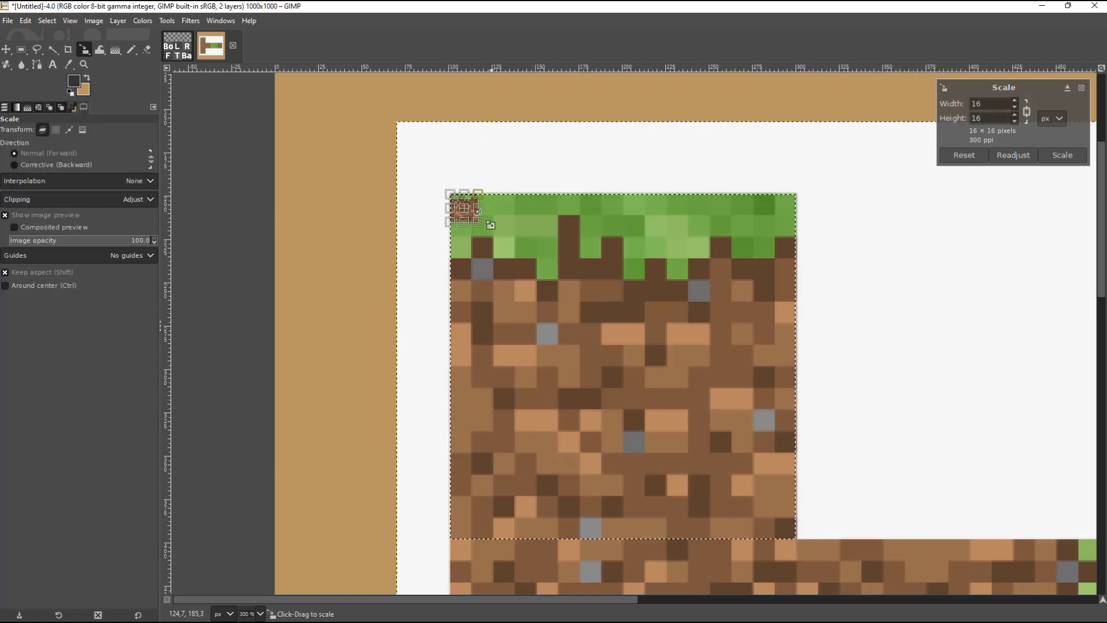
pyautogui.press('Return')
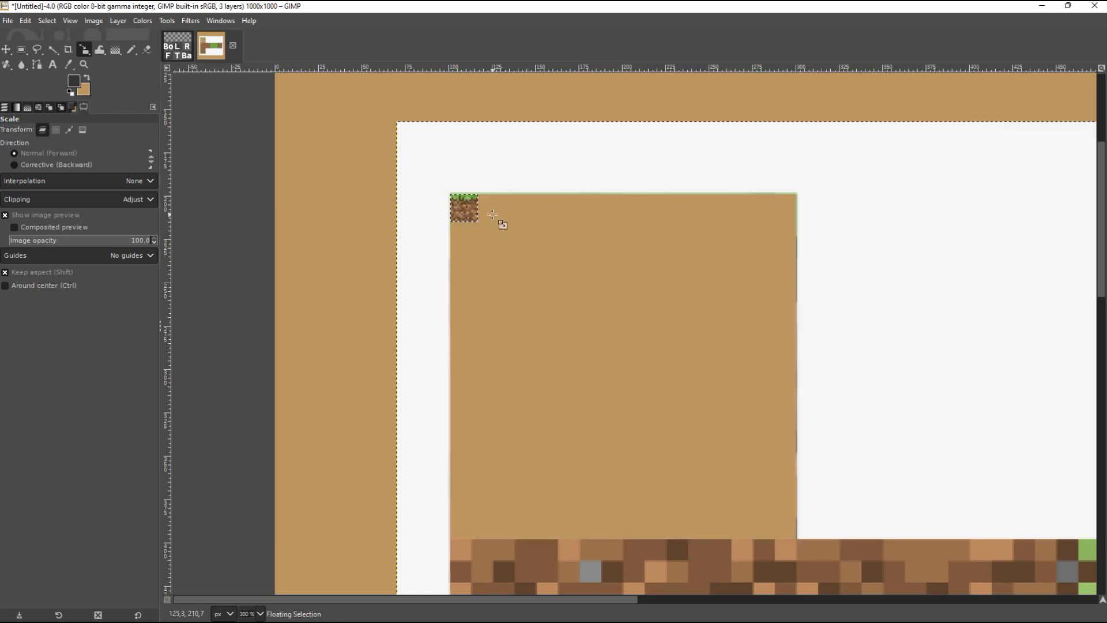
# Step: Move the scaled grass side tile away from the corner into the open area of the cut-out square
pyautogui.press('m')
pyautogui.moveTo(468, 209); pyautogui.dragTo(592, 287)
pyautogui.scroll(7, 595, 301)
pyautogui.moveTo(513, 107); pyautogui.dragTo(551, 298)
pyautogui.scroll(-5, 551, 254)
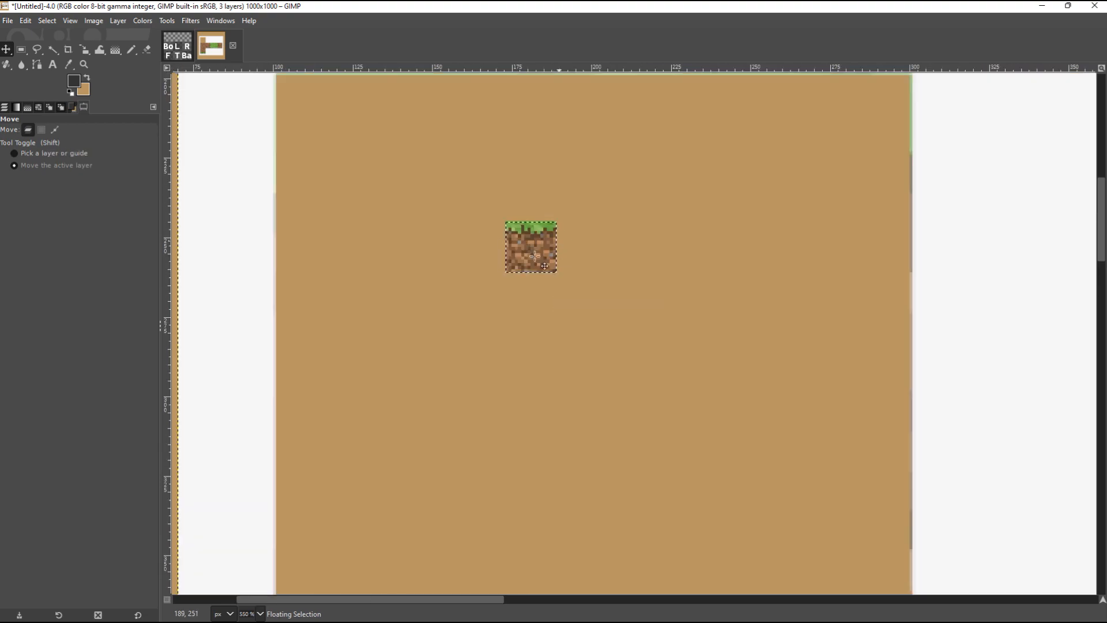
# Step: Fill the template's L, R, F and Ba squares with copies of the grass side tile and anchor the last copy
pyautogui.click(179, 55)
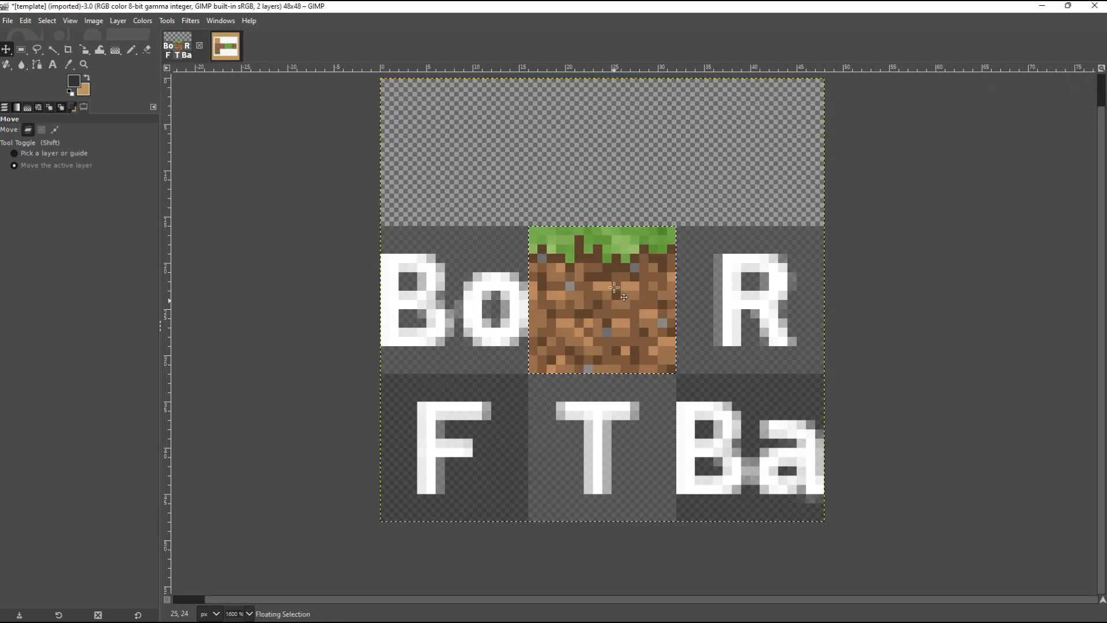
pyautogui.hotkey('ctrl', 'l')
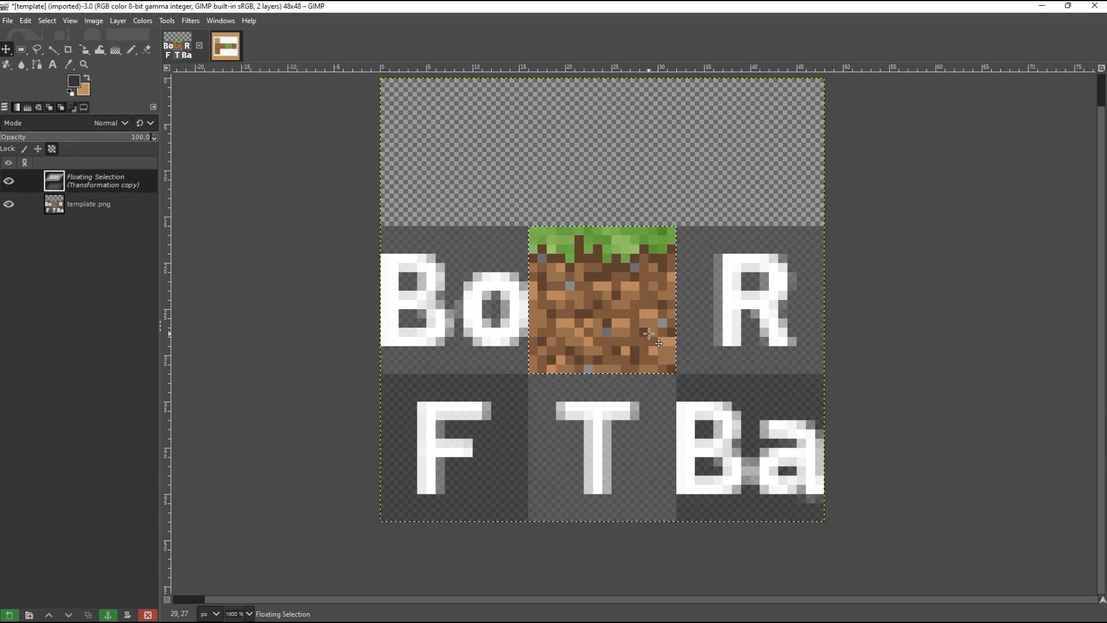
pyautogui.moveTo(580, 297); pyautogui.dragTo(765, 475)
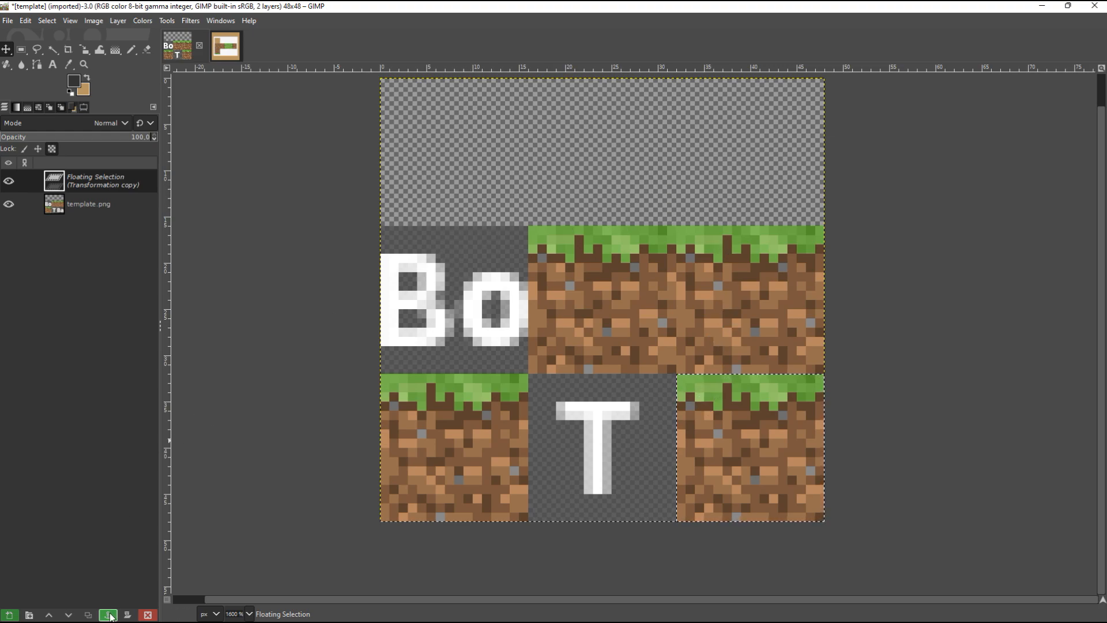
pyautogui.click(108, 614)
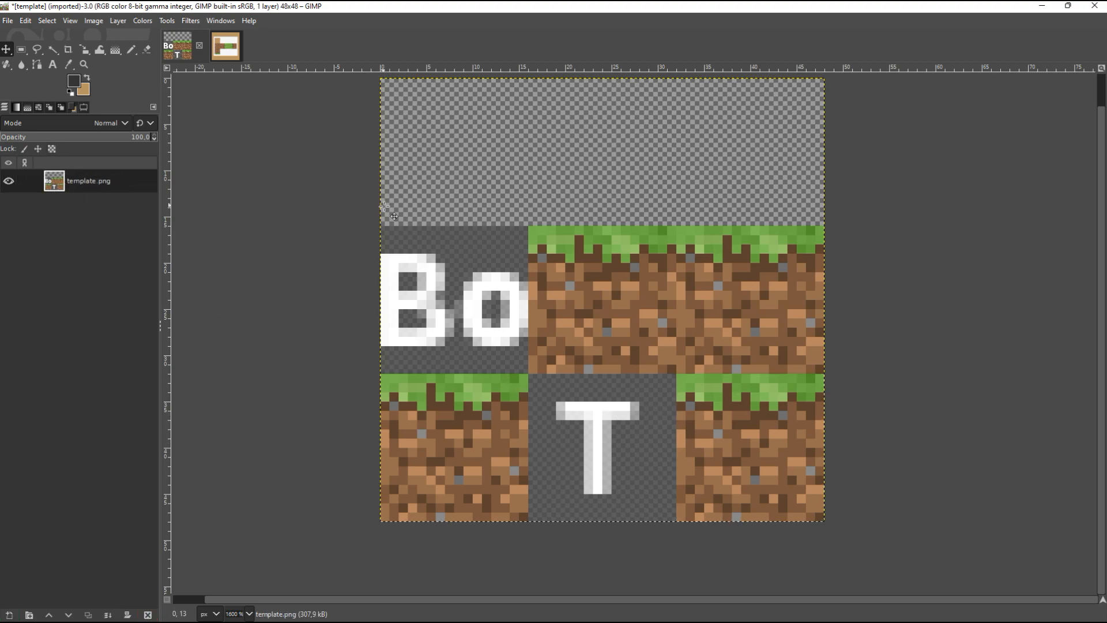
# Step: Delete the floating grass side tile from the reference image and paste a scaled dirt tile into the template
pyautogui.click(225, 46)
pyautogui.click(150, 616)
pyautogui.scroll(-5, 544, 366)
pyautogui.scroll(1, 588, 245)
pyautogui.scroll(-1, 595, 248)
pyautogui.scroll(3, 630, 381)
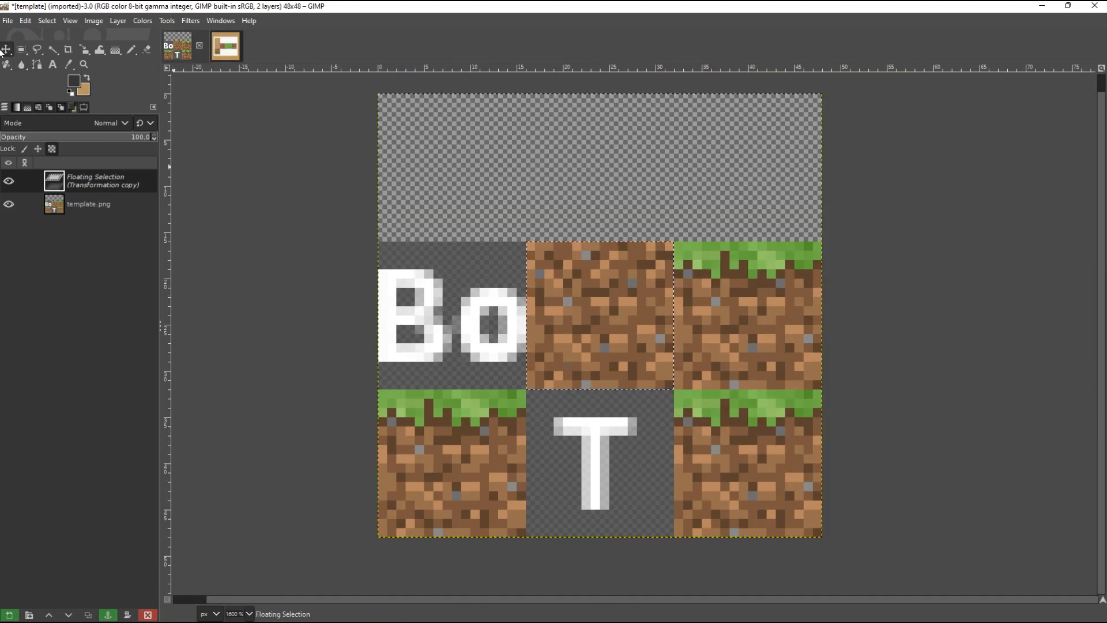
# Step: Move the dirt tile onto the template's Bo square and anchor the plain grass tile on the T square
pyautogui.click(6, 50)
pyautogui.moveTo(614, 320); pyautogui.dragTo(457, 321)
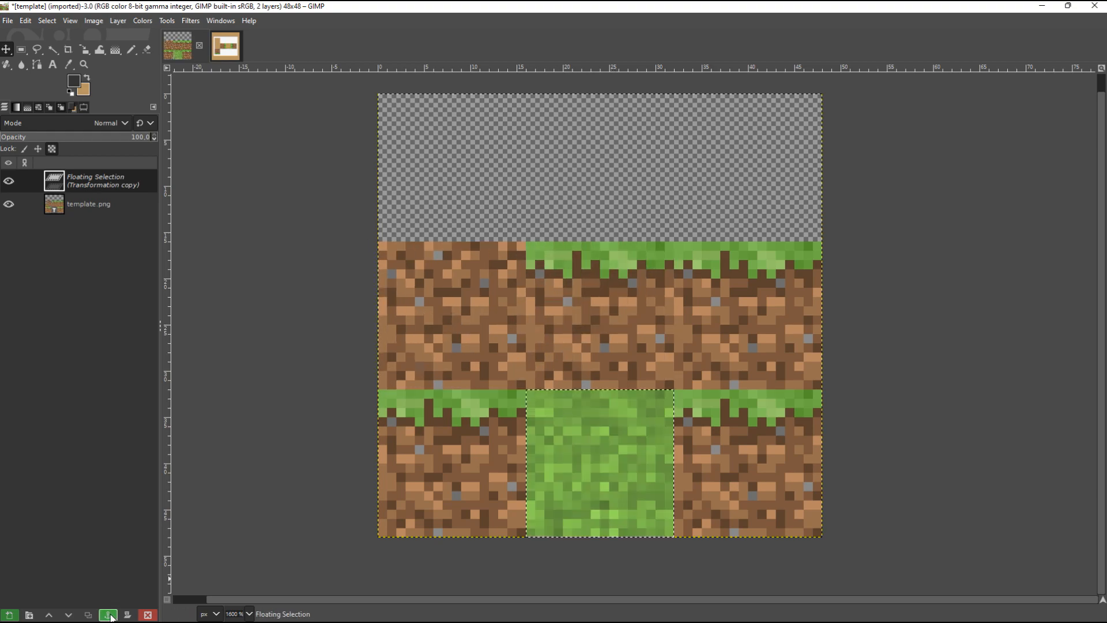
pyautogui.click(109, 614)
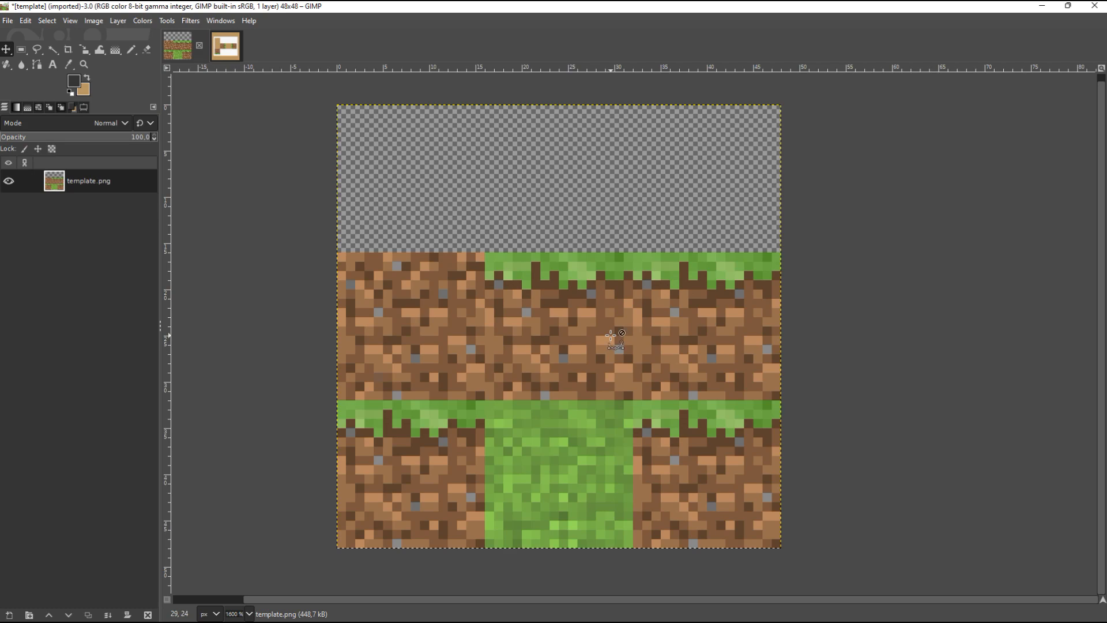
# Step: Start exporting the finished texture as grass.png into the #03 Draw Textures folder
pyautogui.hotkey('ctrl', 'shift', 'e')
pyautogui.write('g')
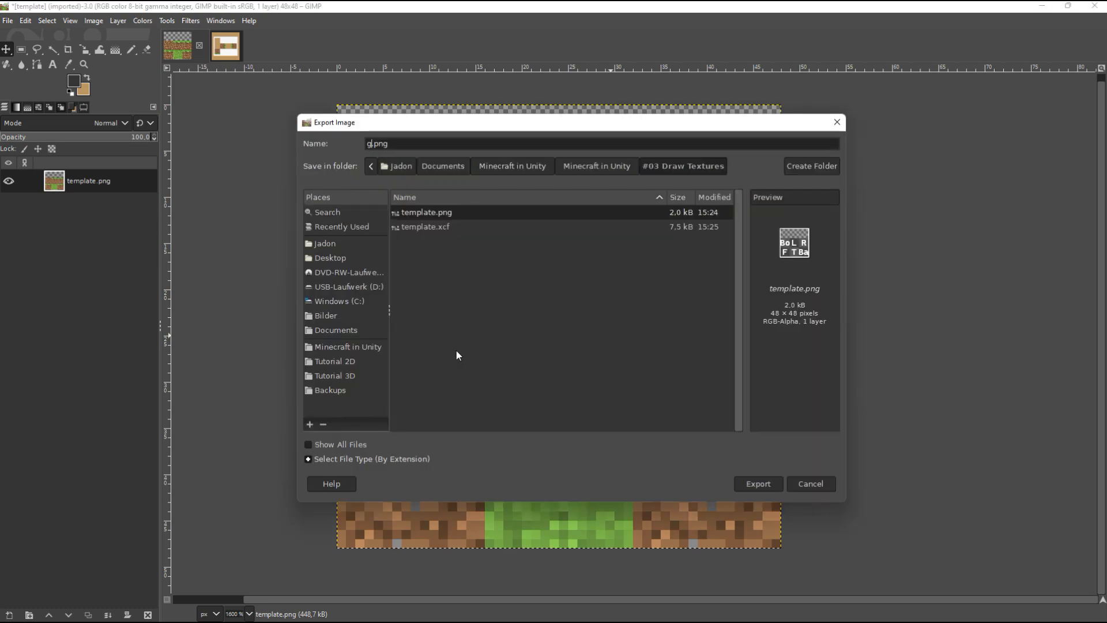
pyautogui.write('rass')
pyautogui.moveTo(430, 115); pyautogui.dragTo(777, 204)
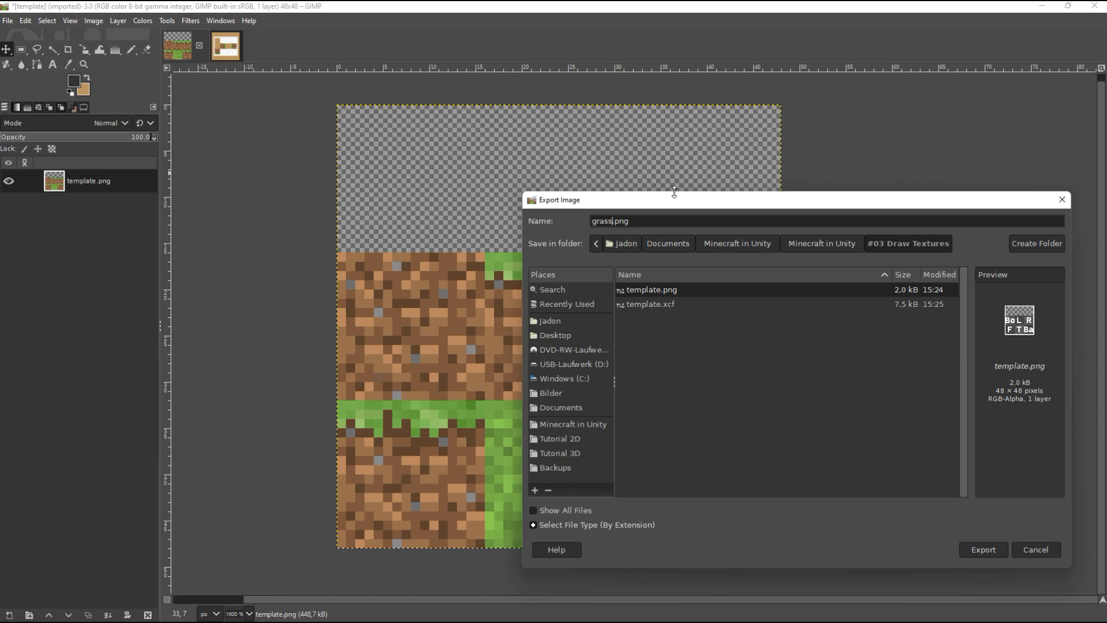
pyautogui.moveTo(633, 199); pyautogui.dragTo(441, 122)
pyautogui.click(419, 144)
pyautogui.press('Return')
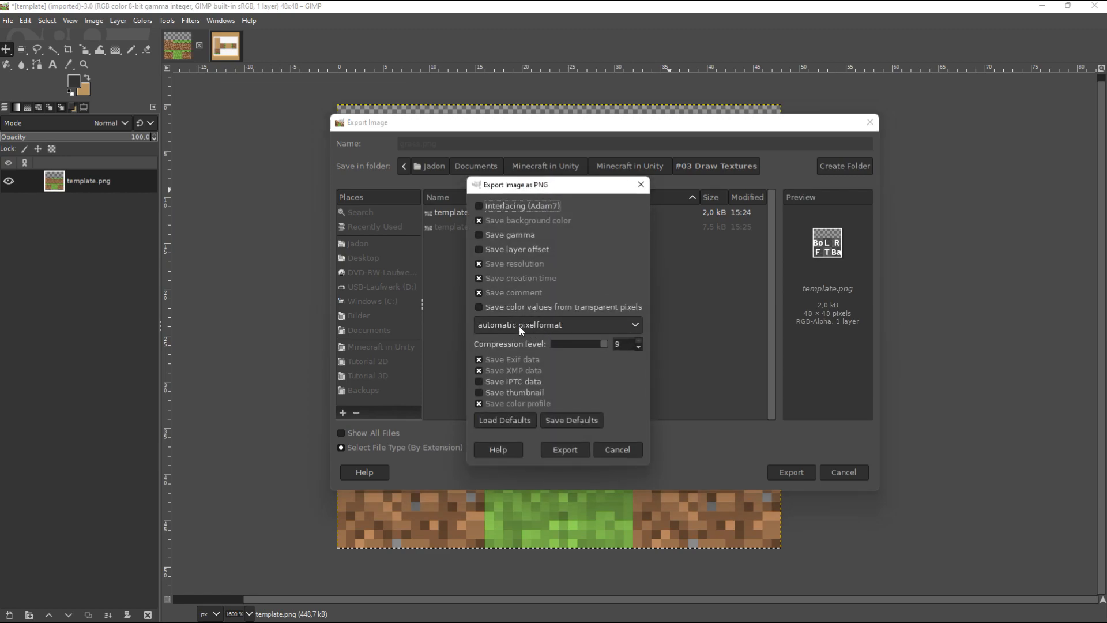
# Step: Set the PNG pixel format to 8bpc RGBA and complete the export
pyautogui.click(537, 324)
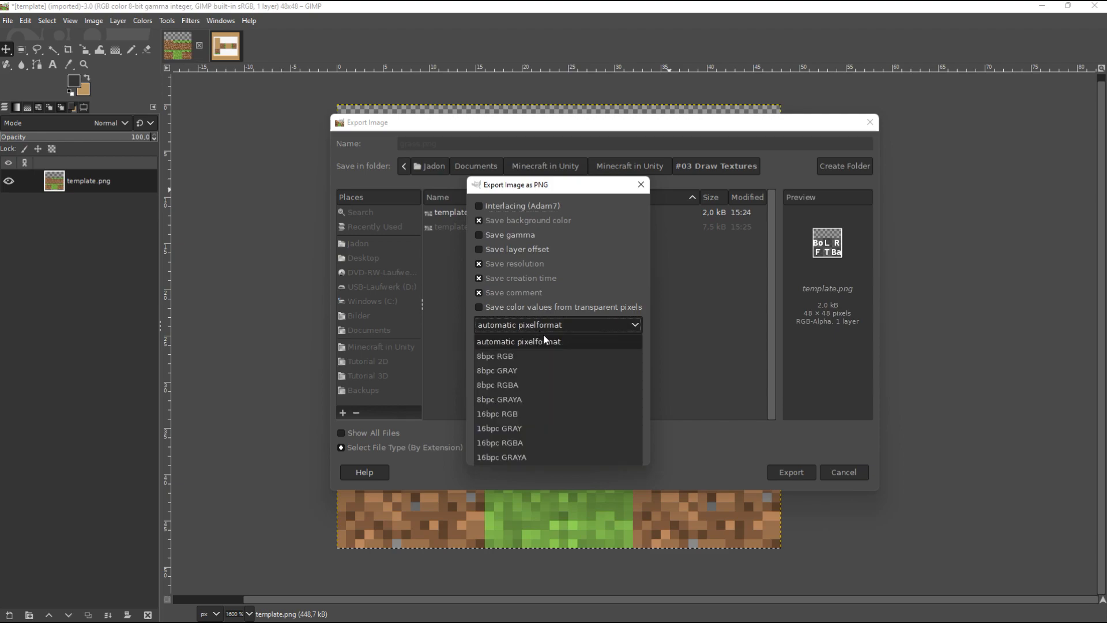
pyautogui.click(518, 382)
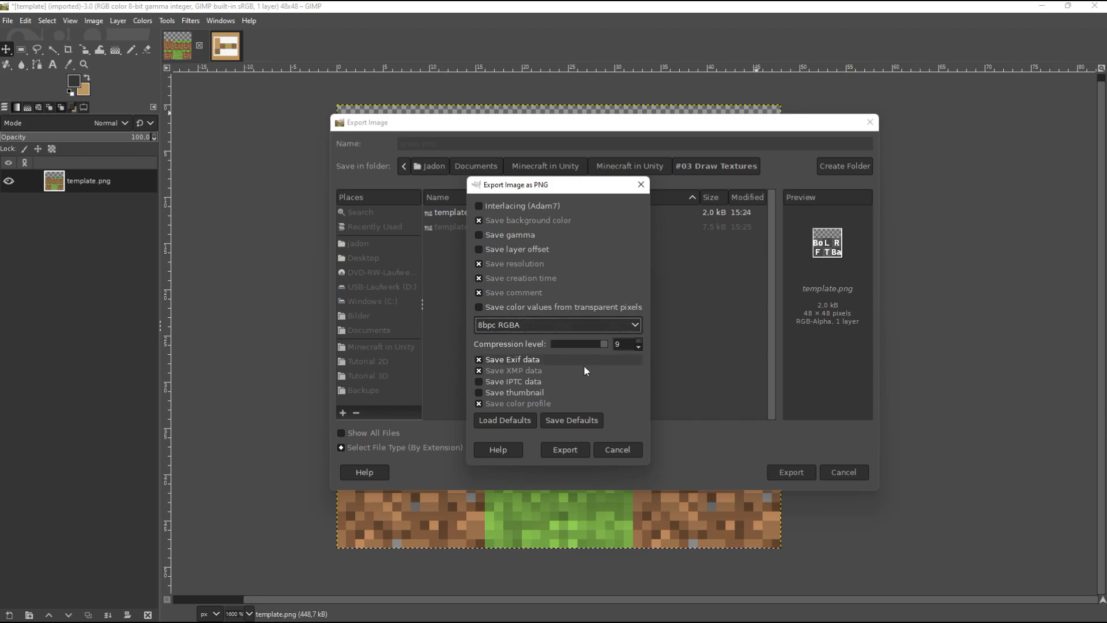
pyautogui.click(565, 450)
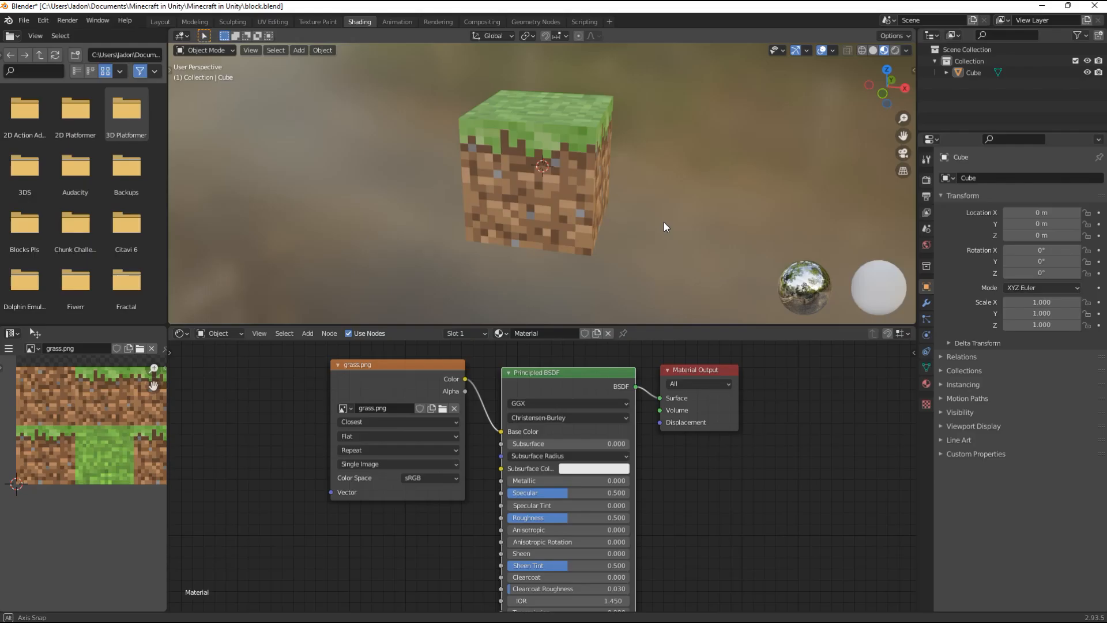
pyautogui.moveTo(627, 217); pyautogui.dragTo(558, 138)
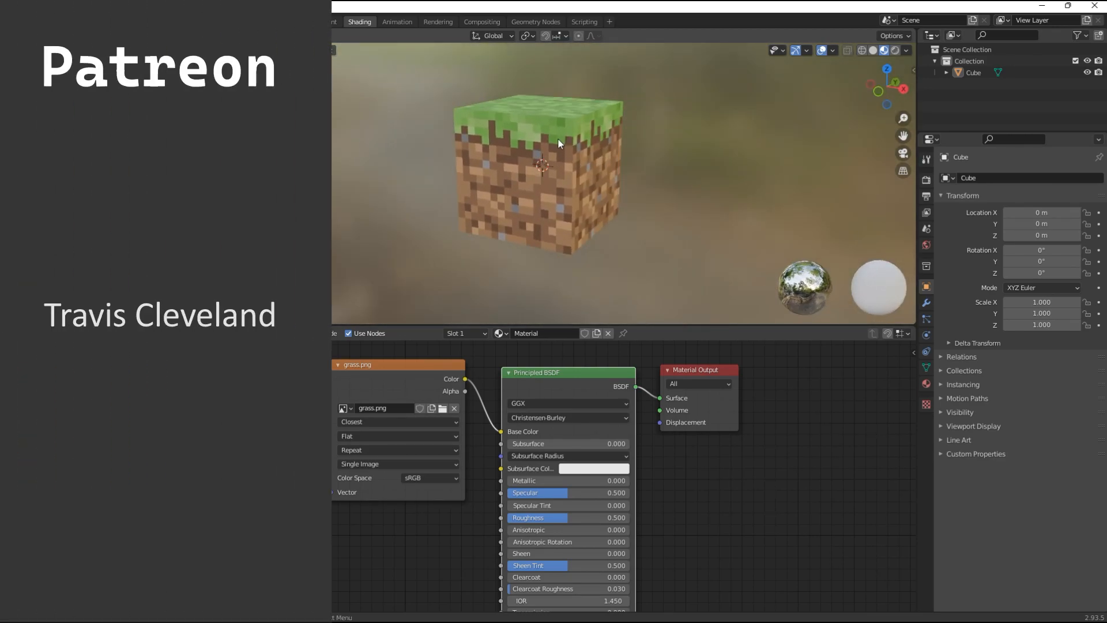